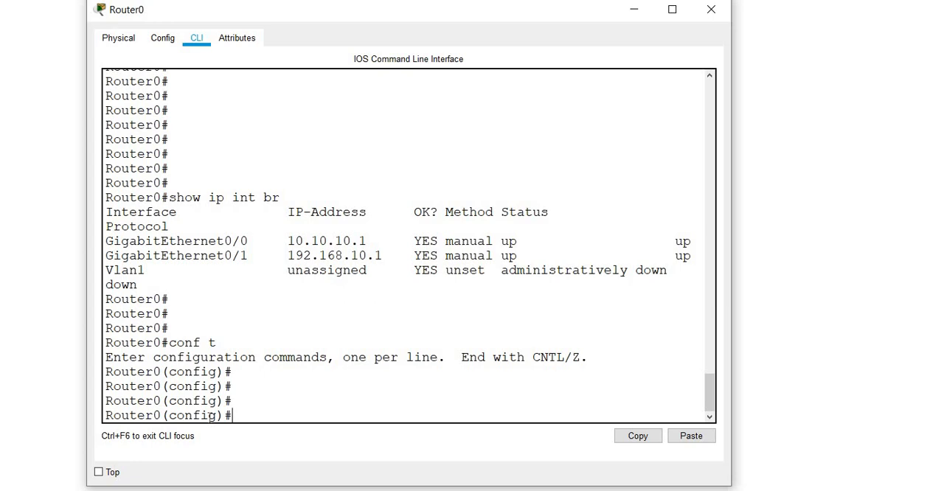
# Step: Look up the valid OSPF process IDs on Router0 and start OSPF process 1
pyautogui.write('router ospf ')
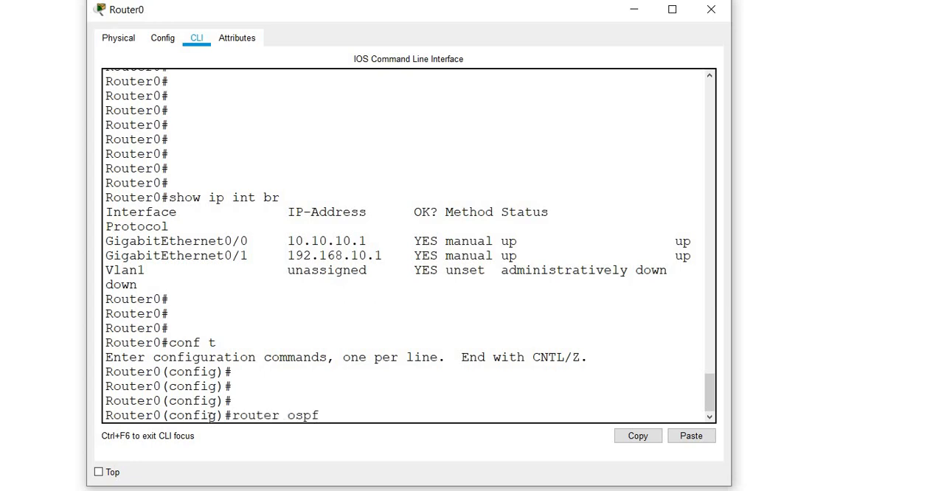
pyautogui.write('1')
pyautogui.press('BackSpace')
pyautogui.write('?')
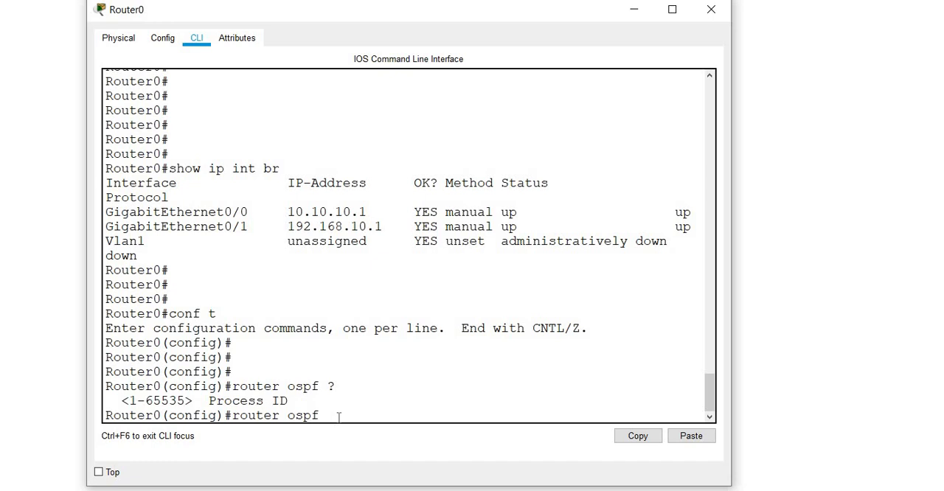
pyautogui.write('1')
pyautogui.press('Return')
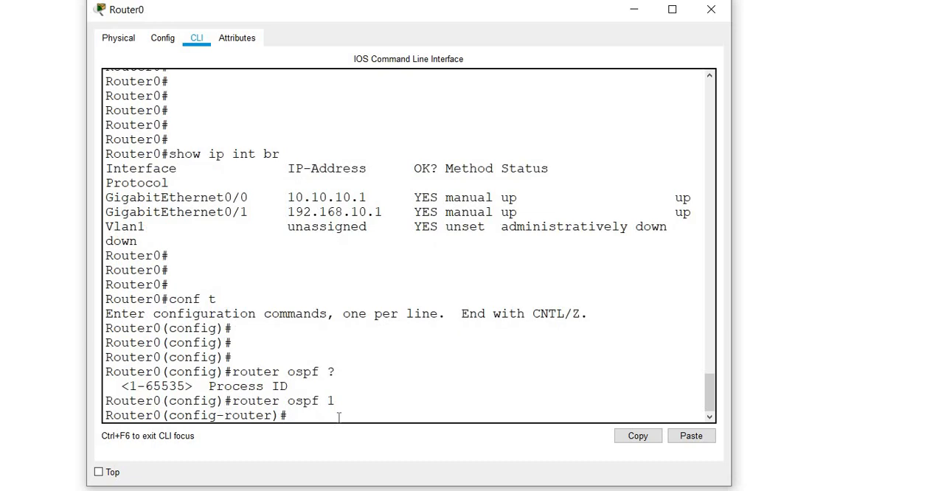
pyautogui.press('Return')
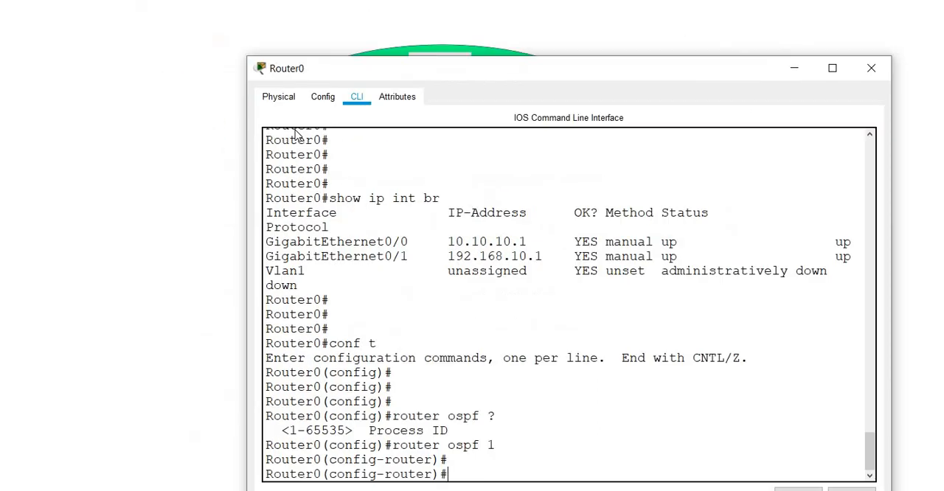
# Step: Move and narrow the Router0 window to uncover the router configuration notes, and begin a network command
pyautogui.moveTo(295, 68); pyautogui.dragTo(527, 61)
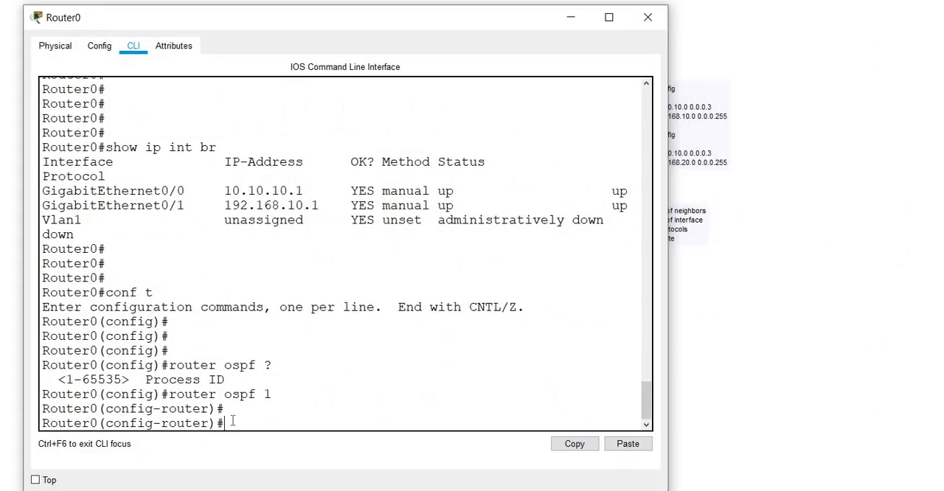
pyautogui.press('Return')
pyautogui.press('Return')
pyautogui.press('Return')
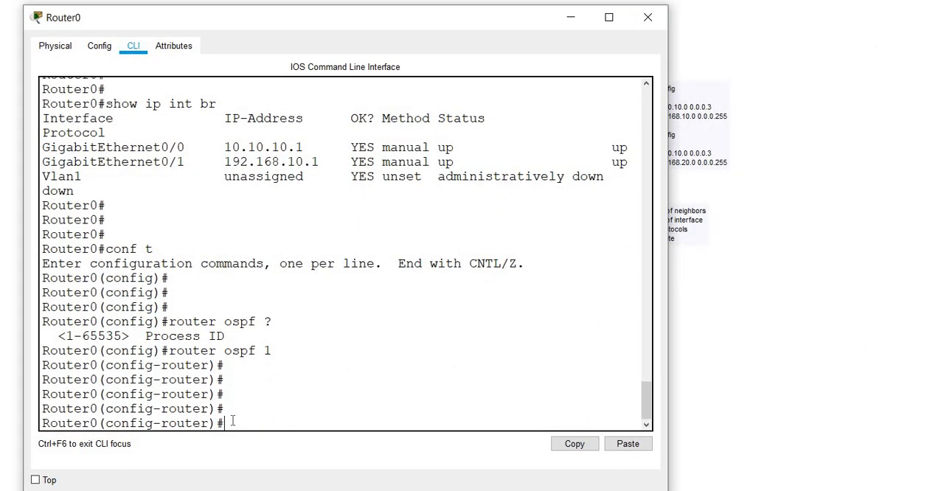
pyautogui.write('network')
pyautogui.moveTo(668, 257); pyautogui.dragTo(616, 255)
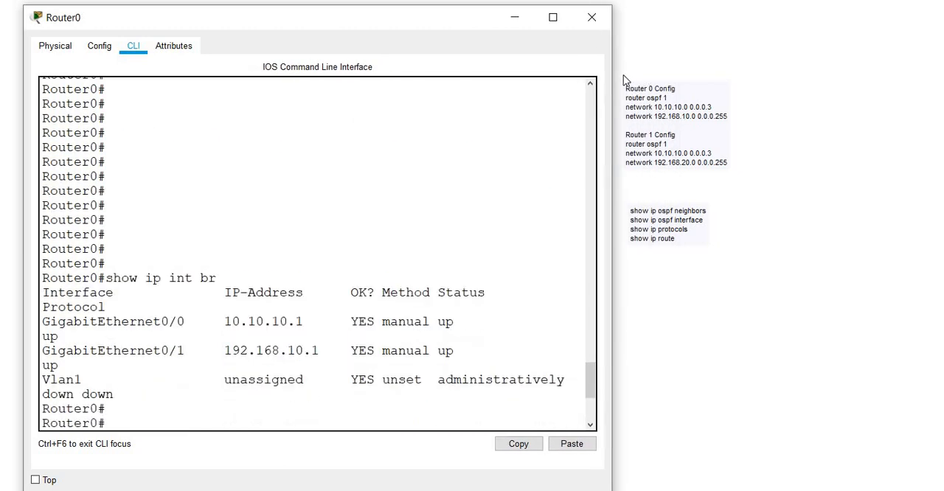
pyautogui.click(734, 174)
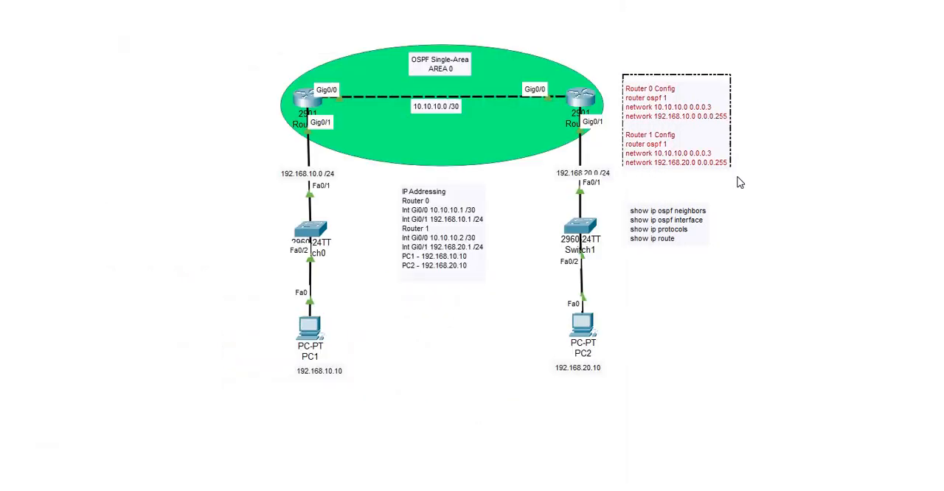
pyautogui.click(668, 176)
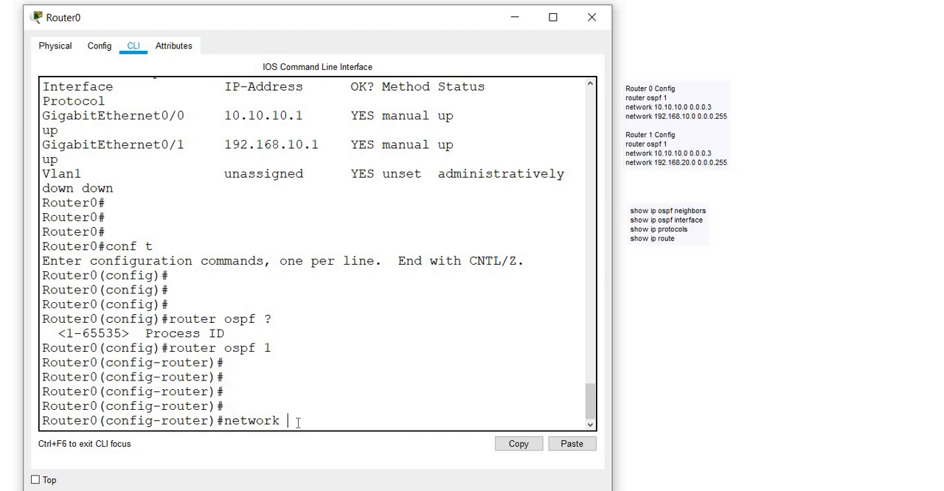
# Step: Advertise network 10.10.10.0 with wildcard mask 0.0.0.3 in OSPF area 0 on Router0
pyautogui.write('10.10.10.0')
pyautogui.write('0.0.0.3')
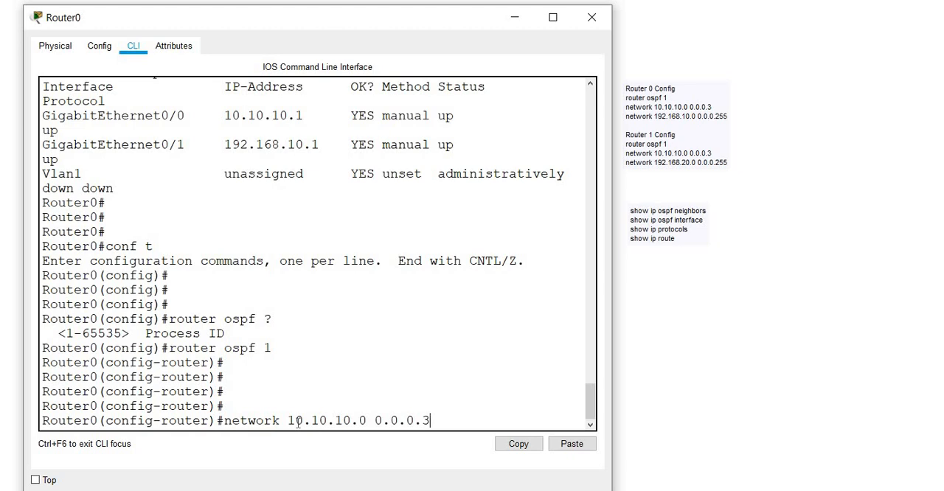
pyautogui.press('Return')
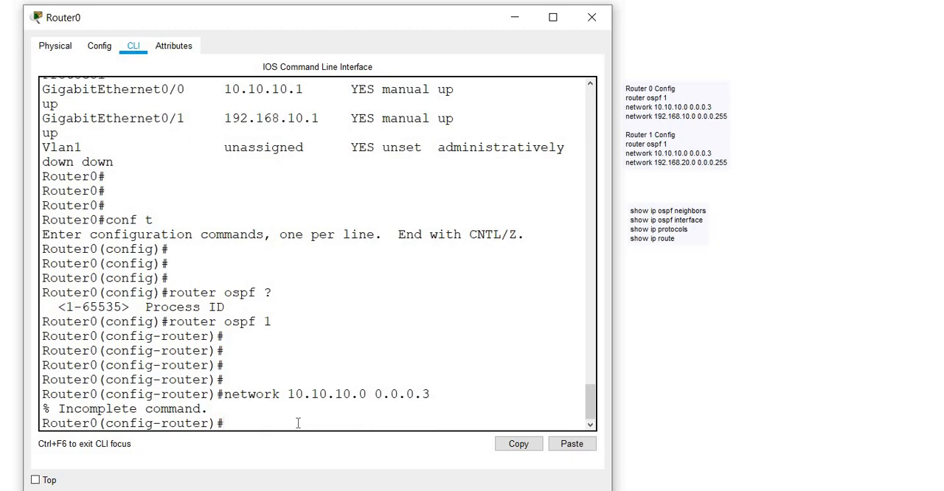
pyautogui.press('Up')
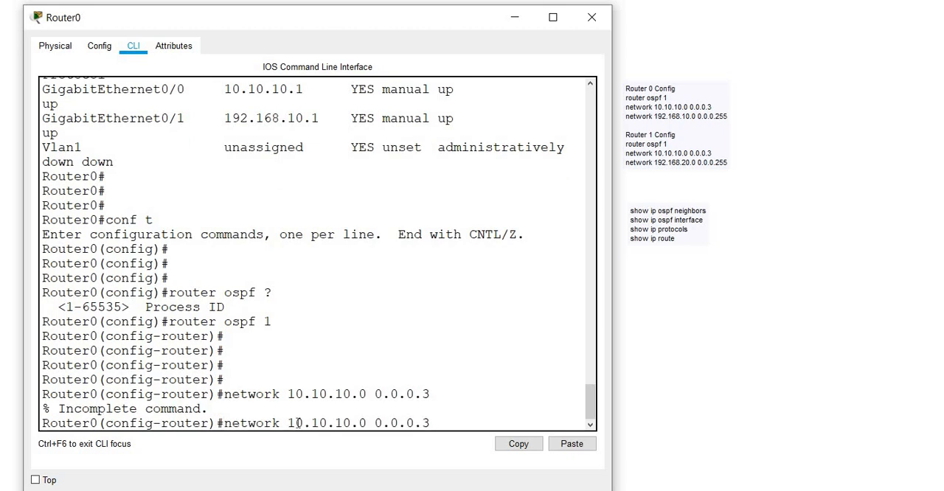
pyautogui.write('area 0')
pyautogui.press('Return')
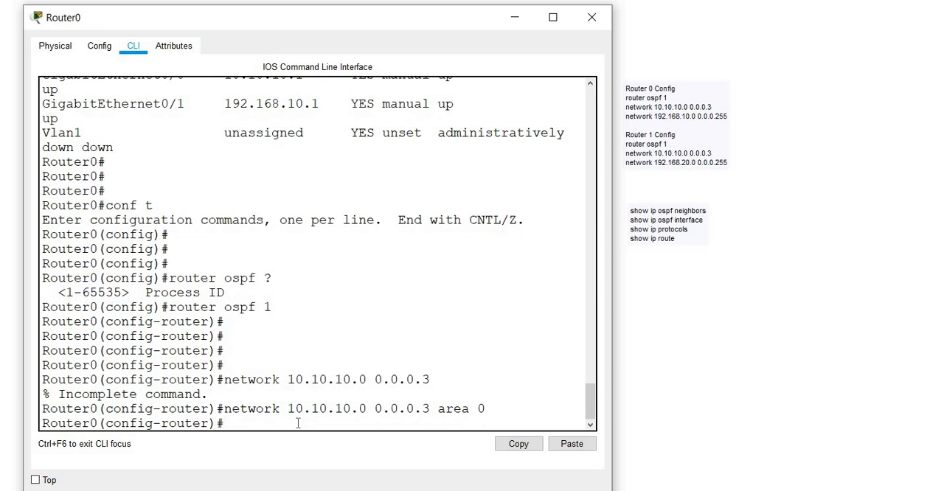
# Step: Recall Router0's last network command and replace its network address with 192.168.10.0
pyautogui.press('Up')
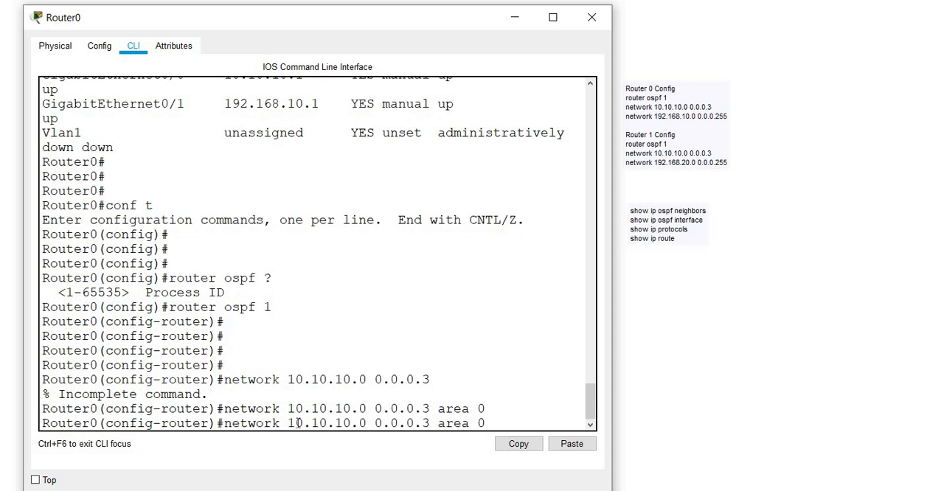
pyautogui.press('Left')
pyautogui.press('Left')
pyautogui.press('Left')
pyautogui.press('Left')
pyautogui.press('Left')
pyautogui.press('Left')
pyautogui.press('Left')
pyautogui.press('Left')
pyautogui.press('Left')
pyautogui.press('Left')
pyautogui.press('Left')
pyautogui.press('Left')
pyautogui.press('Left')
pyautogui.press('Left')
pyautogui.press('Left')
pyautogui.press('BackSpace')
pyautogui.press('BackSpace')
pyautogui.press('BackSpace')
pyautogui.press('BackSpace')
pyautogui.press('BackSpace')
pyautogui.press('BackSpace')
pyautogui.press('BackSpace')
pyautogui.press('BackSpace')
pyautogui.press('BackSpace')
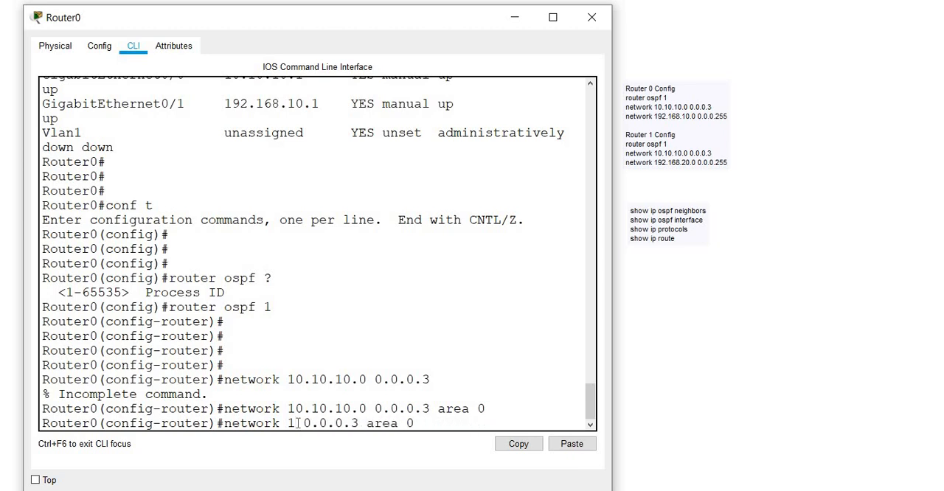
pyautogui.write('92.168.1')
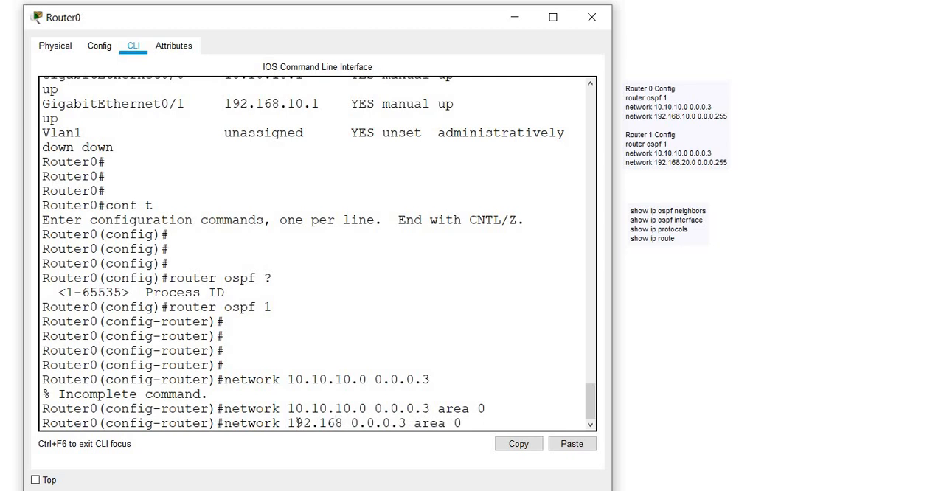
pyautogui.write('0.0')
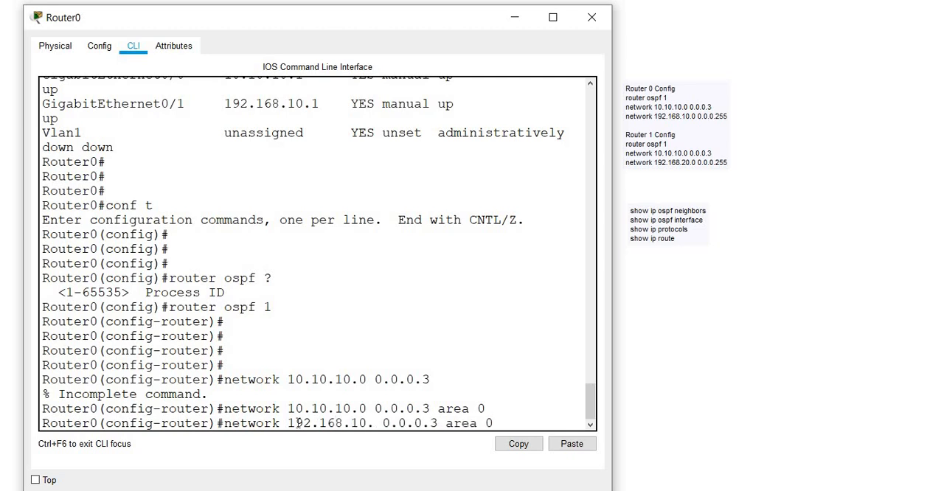
# Step: Set the recalled command's wildcard mask to 0.0.0.255 and run it for area 0 on Router0
pyautogui.press('Right')
pyautogui.press('Right')
pyautogui.press('Right')
pyautogui.press('Right')
pyautogui.press('Right')
pyautogui.press('Right')
pyautogui.press('Right')
pyautogui.press('Right')
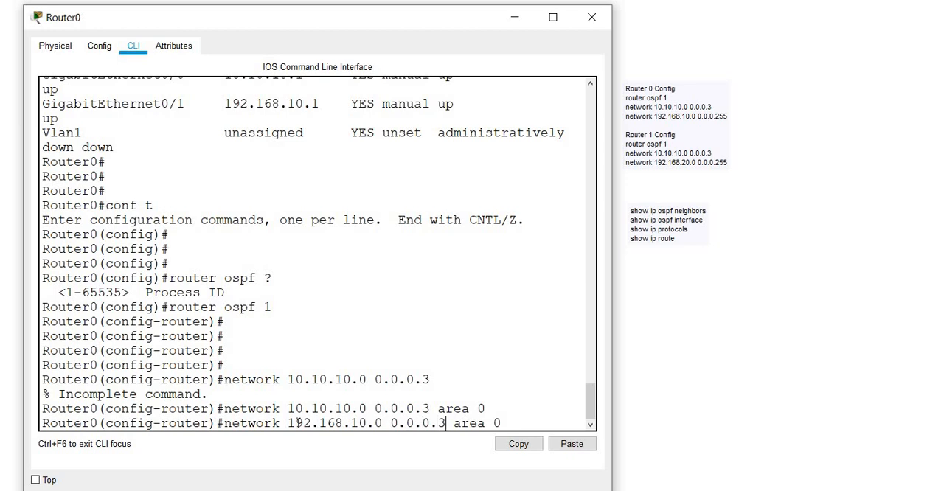
pyautogui.press('BackSpace')
pyautogui.write('255')
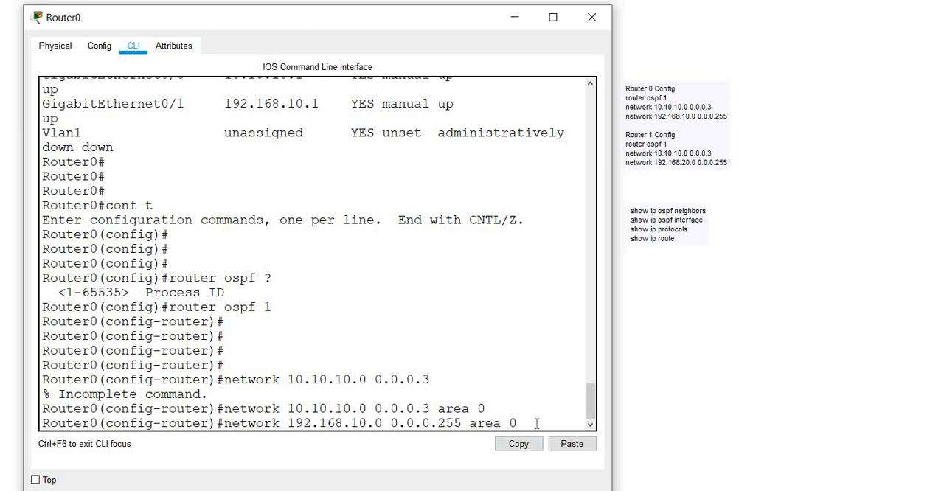
pyautogui.press('Return')
pyautogui.press('Return')
pyautogui.press('Return')
pyautogui.press('Return')
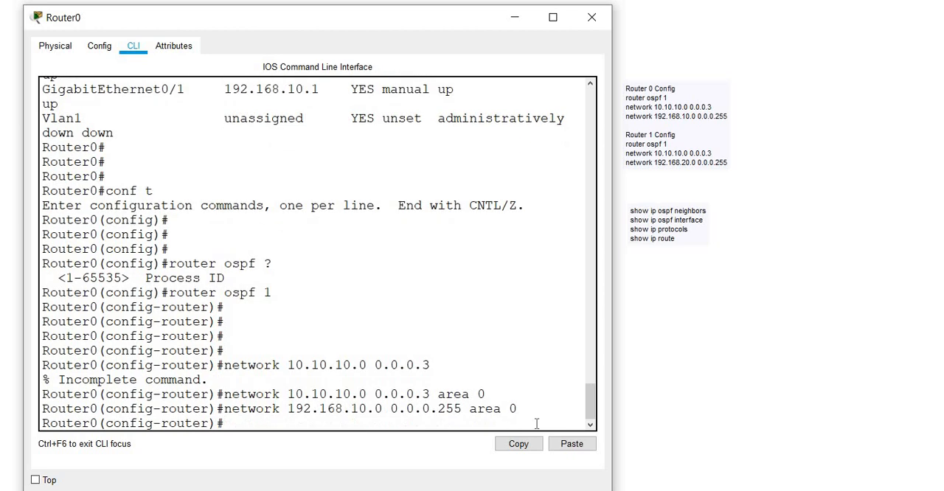
# Step: Uncover and open Router1 from the topology, enlarge its window, and enter privileged EXEC mode in its CLI
pyautogui.moveTo(614, 338); pyautogui.dragTo(520, 330)
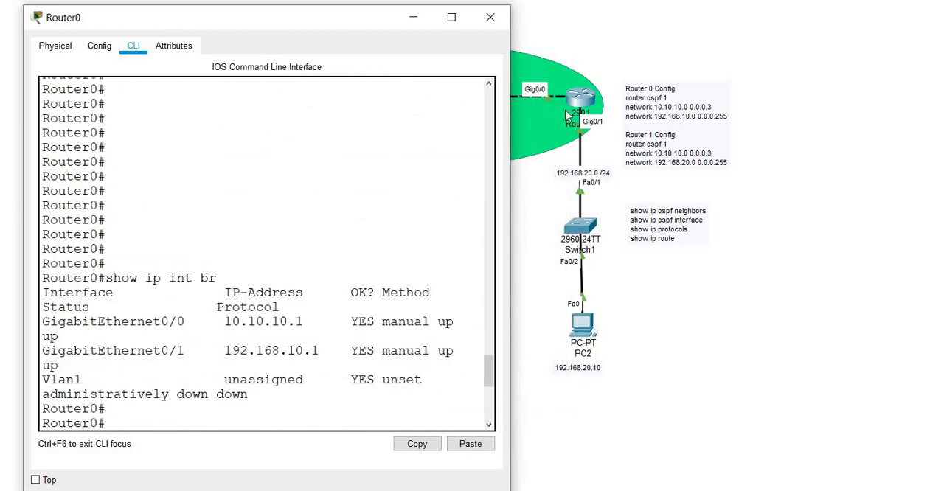
pyautogui.click(589, 97)
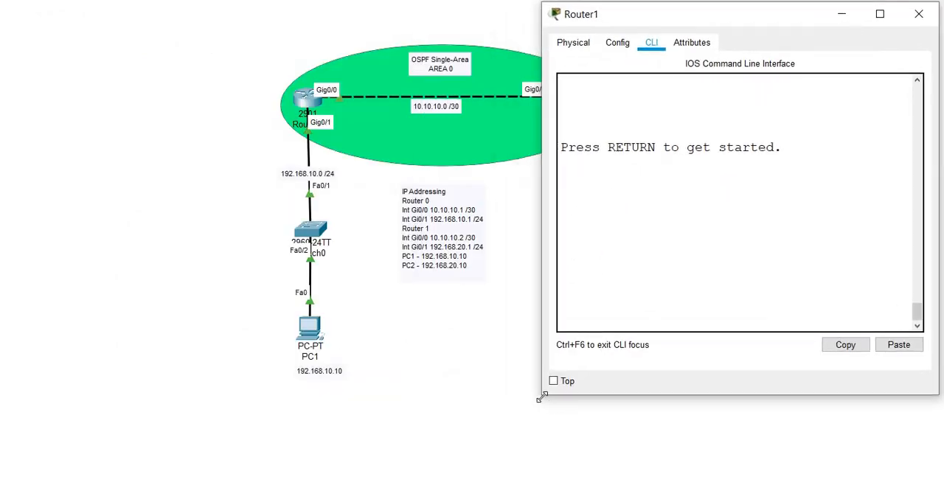
pyautogui.moveTo(540, 397); pyautogui.dragTo(462, 483)
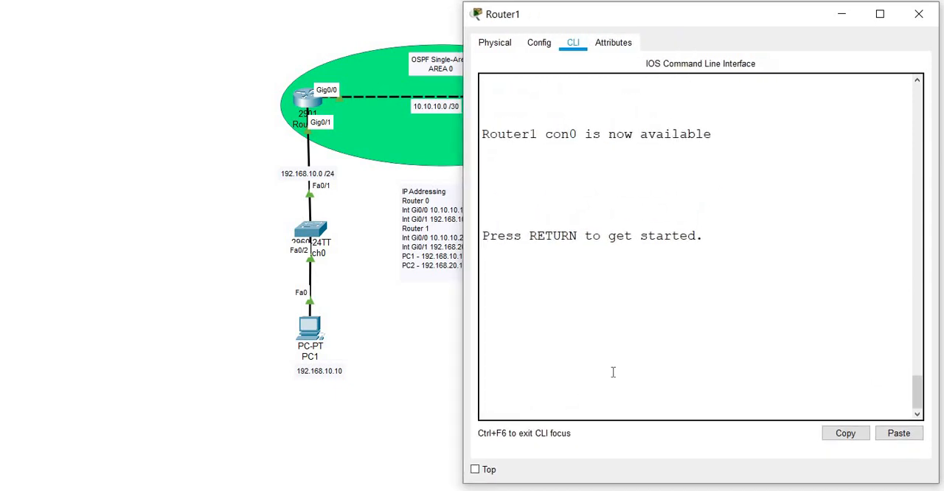
pyautogui.press('Return')
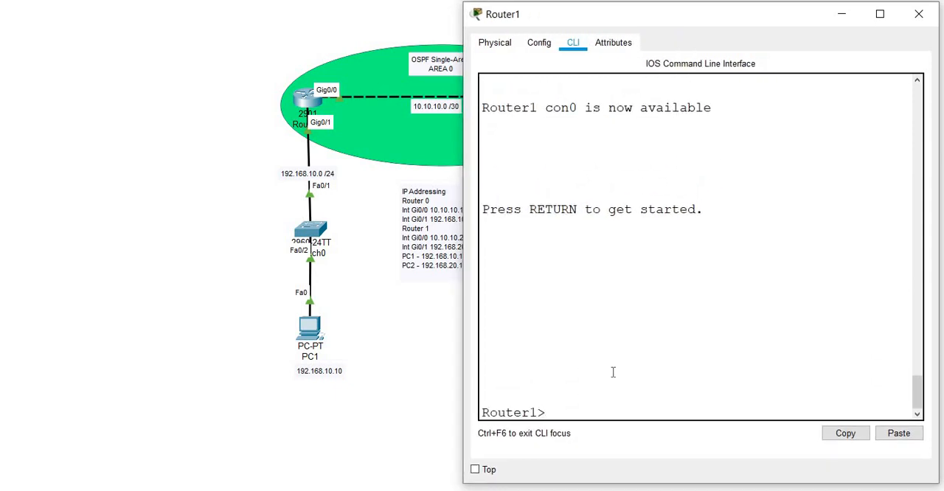
pyautogui.press('Return')
pyautogui.write('en')
pyautogui.press('Return')
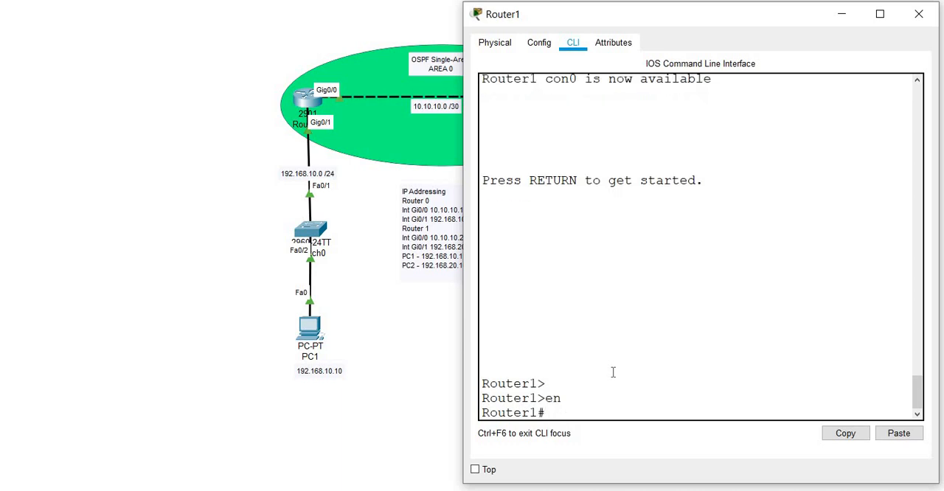
# Step: Enter global configuration mode on Router1 with conf t
pyautogui.press('Return')
pyautogui.press('Return')
pyautogui.write('conf t')
pyautogui.press('Return')
pyautogui.press('Return')
pyautogui.press('Return')
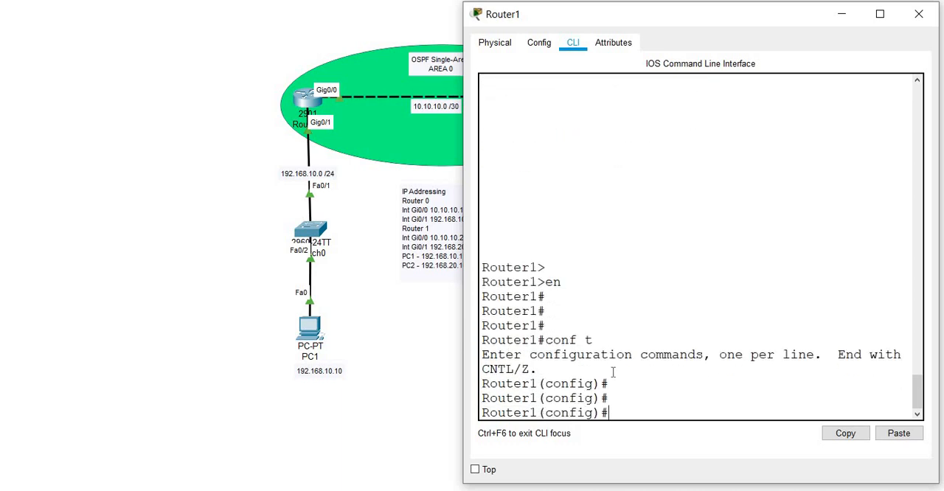
pyautogui.press('Return')
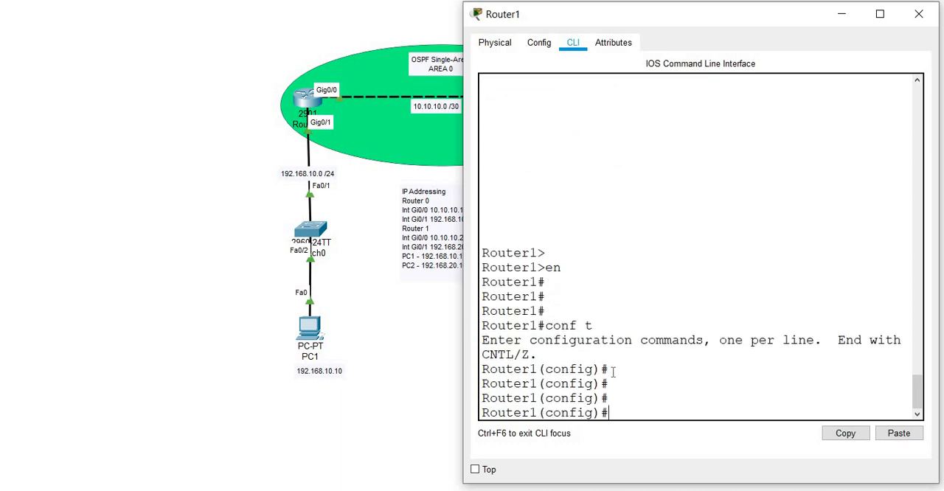
# Step: Start OSPF process 1 on Router1
pyautogui.write('router ospf 1')
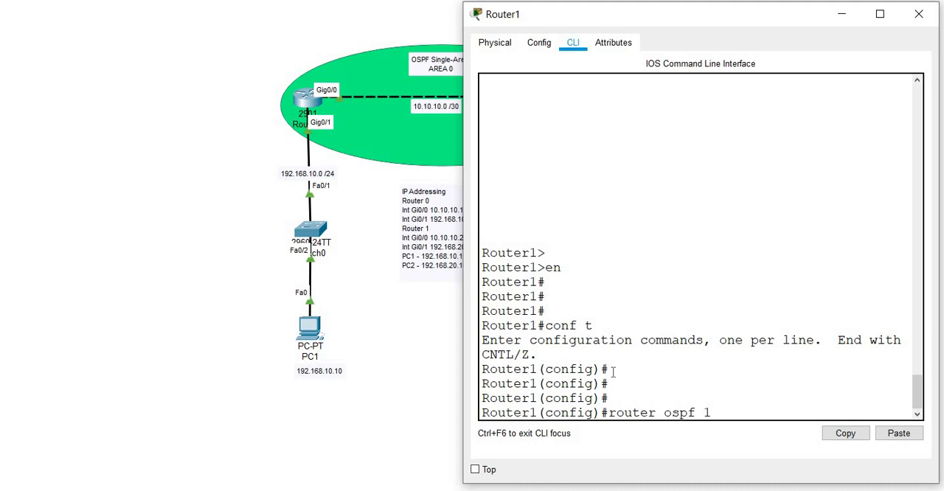
pyautogui.press('Return')
pyautogui.press('Return')
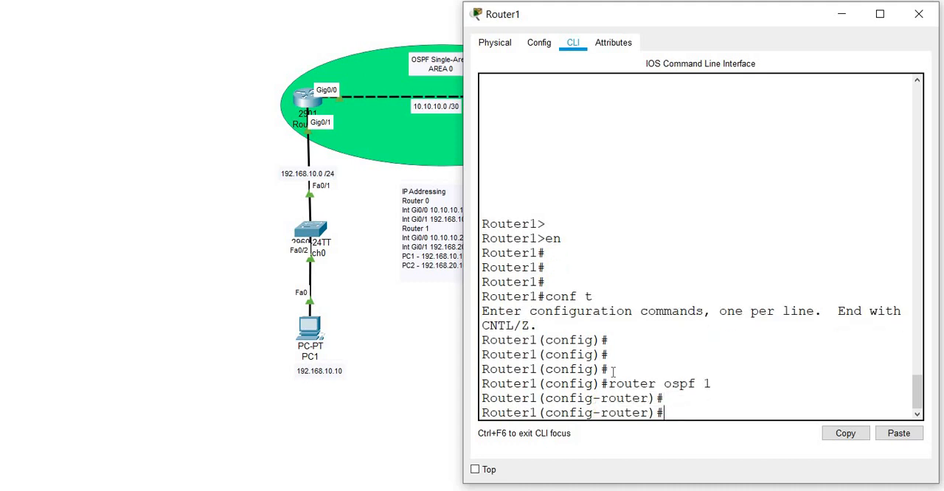
# Step: Advertise network 10.10.10.0 with wildcard mask 0.0.0.3 in OSPF area 0 on Router1
pyautogui.write('network')
pyautogui.write('0.10.10.0')
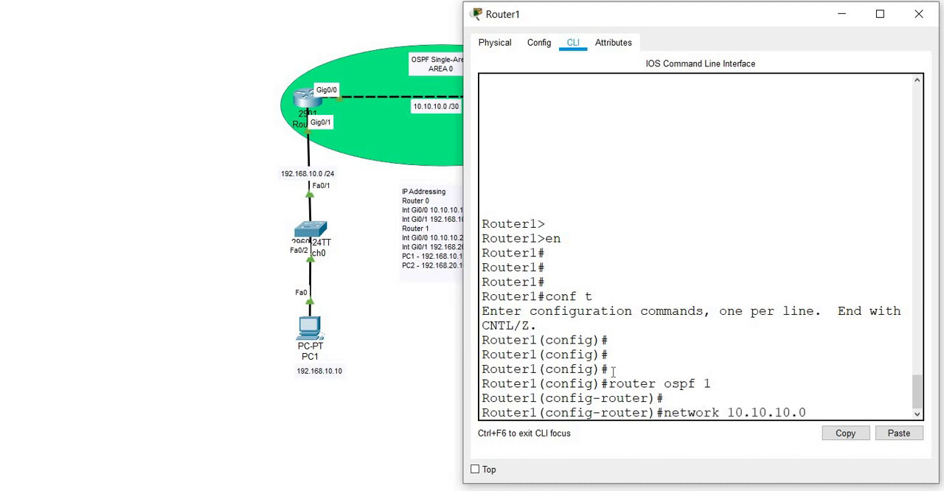
pyautogui.write(' 255.25')
pyautogui.press('BackSpace')
pyautogui.press('BackSpace')
pyautogui.press('BackSpace')
pyautogui.press('BackSpace')
pyautogui.press('BackSpace')
pyautogui.press('BackSpace')
pyautogui.press('BackSpace')
pyautogui.write('0.0.0.3')
pyautogui.moveTo(557, 12)
pyautogui.mouseDown()
pyautogui.moveTo(703, 29)
pyautogui.moveTo(562, 13)
pyautogui.mouseUp()
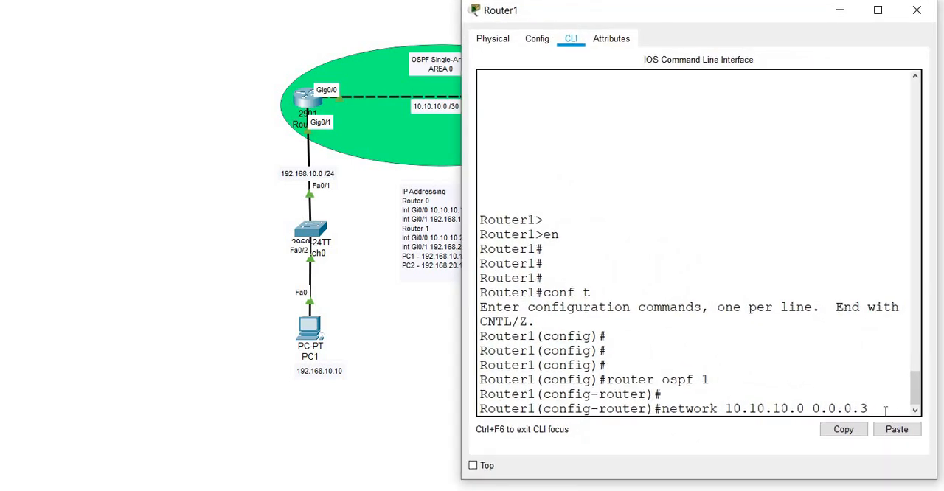
pyautogui.write('area 0')
pyautogui.press('Return')
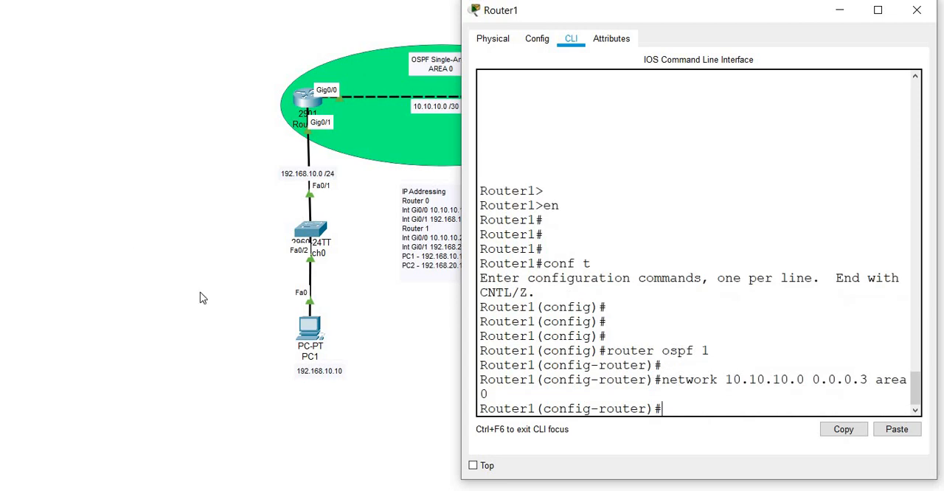
# Step: Widen the Router1 window and advertise network 192.168.20.0 with wildcard mask 0.0.0.255 in OSPF area 0
pyautogui.moveTo(461, 350); pyautogui.dragTo(331, 334)
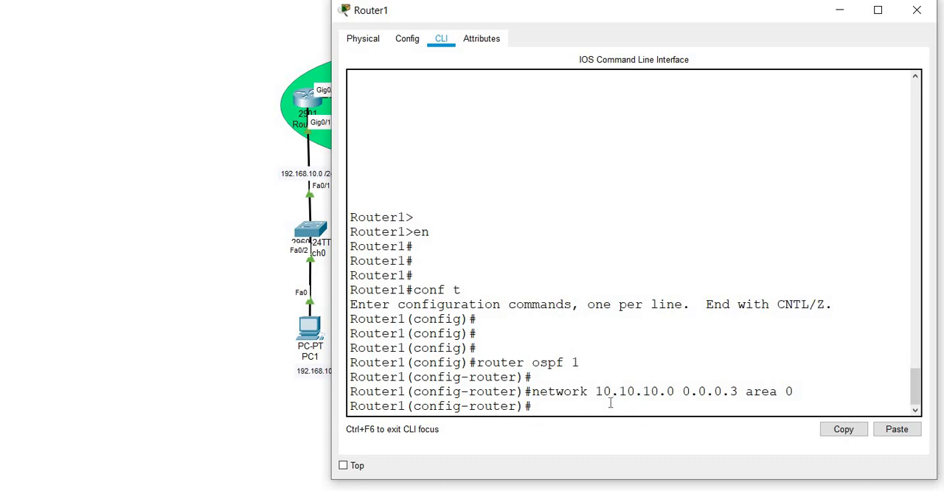
pyautogui.press('Return')
pyautogui.press('Return')
pyautogui.press('Return')
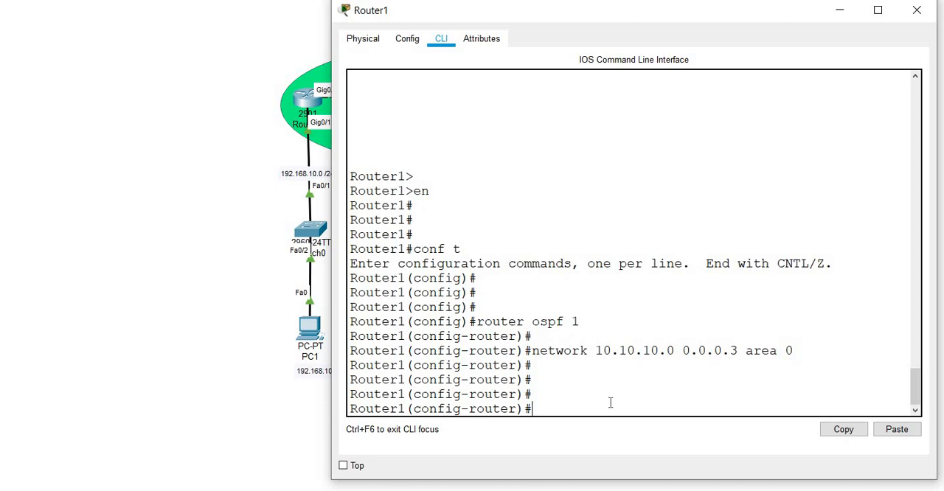
pyautogui.write('netw')
pyautogui.press('Tab')
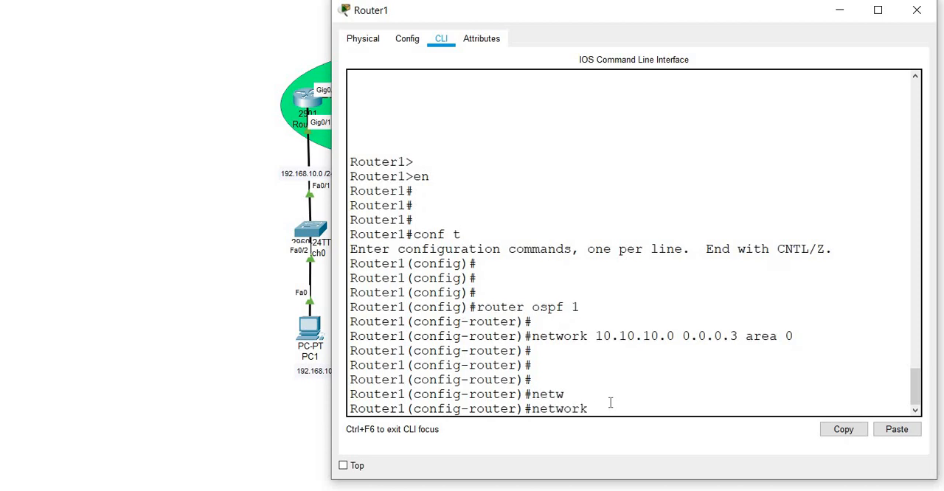
pyautogui.write('192.168.20.0 0.0.0.255')
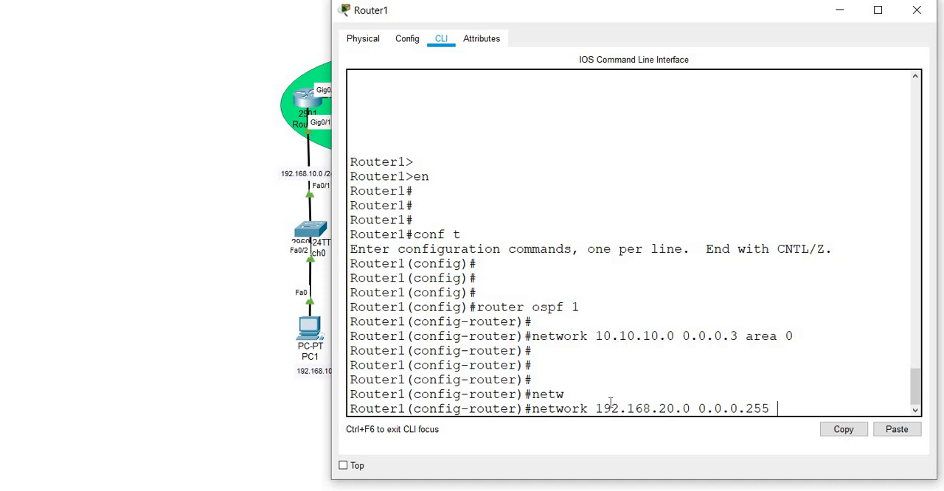
pyautogui.write(' area 0')
pyautogui.press('Return')
pyautogui.press('Return')
pyautogui.press('Return')
# Step: Leave configuration mode on Router1 and return to the privileged EXEC prompt
pyautogui.write('er1(config-router)#e')
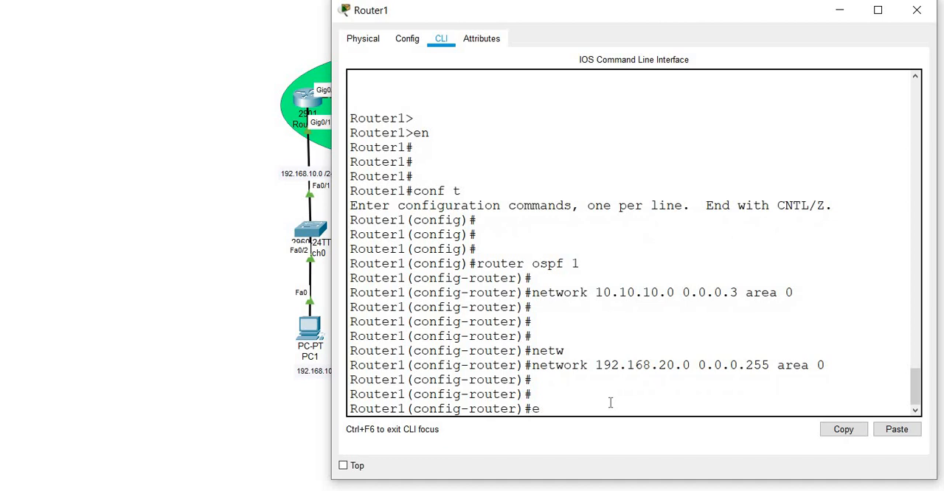
pyautogui.write('nd')
pyautogui.press('Return')
pyautogui.press('Return')
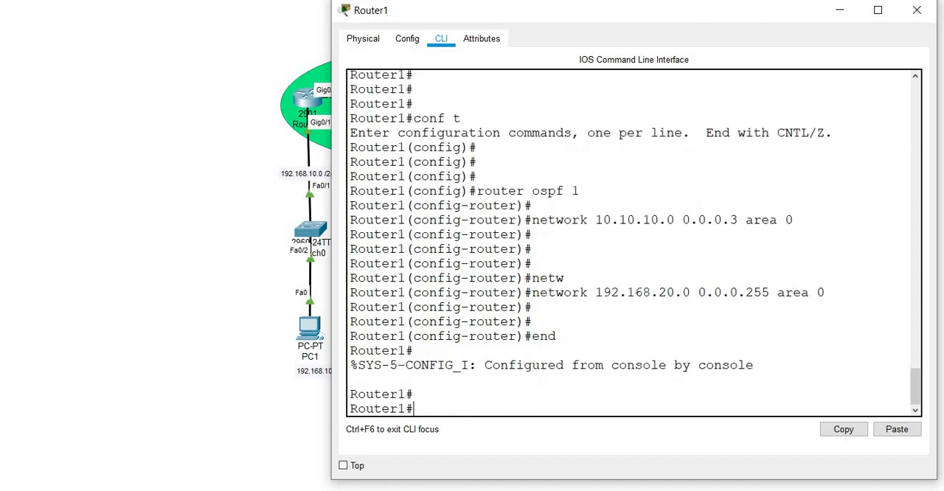